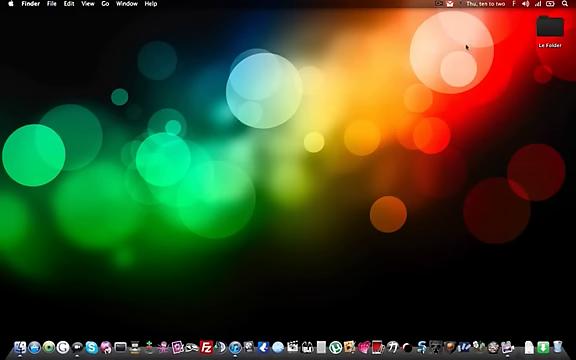
# Step: Select and then deselect the Le Folder icon on the desktop
pyautogui.click(551, 28)
pyautogui.click(550, 50)
pyautogui.click(549, 28)
pyautogui.click(365, 127)
# Step: Browse the home, sauerbraten, Applications and past-week folders in Finder, then close the window
pyautogui.click(18, 346)
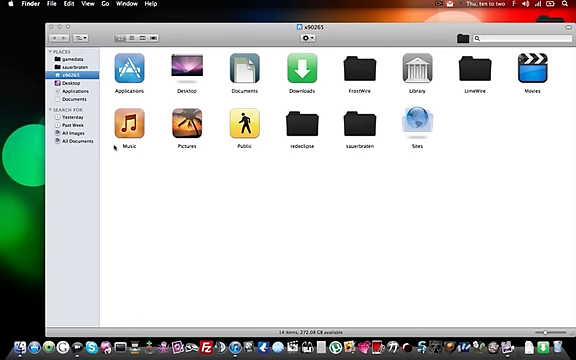
pyautogui.click(60, 67)
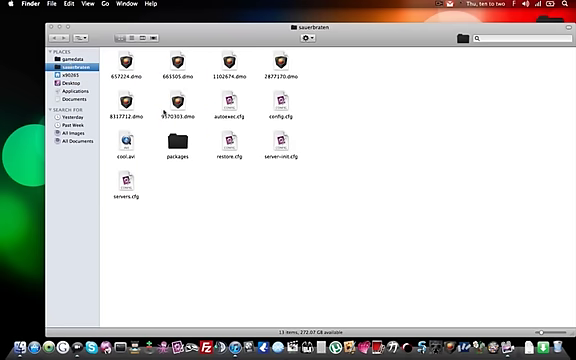
pyautogui.click(70, 58)
pyautogui.click(74, 99)
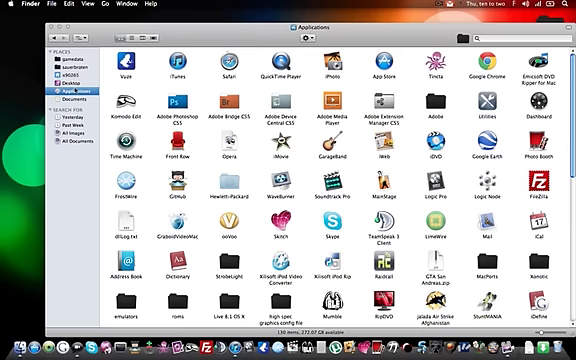
pyautogui.scroll(-2, 185, 115)
pyautogui.scroll(-3, 185, 115)
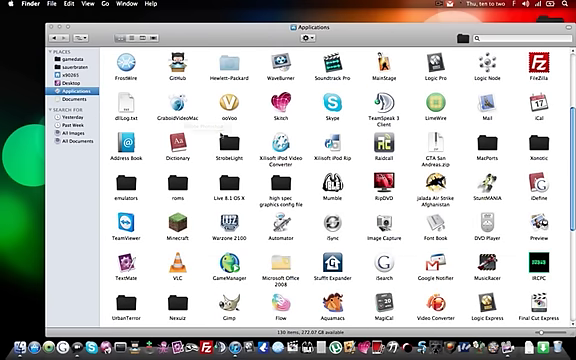
pyautogui.click(64, 117)
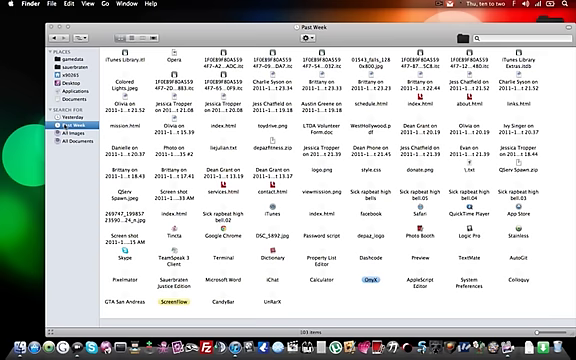
pyautogui.press('super+w')
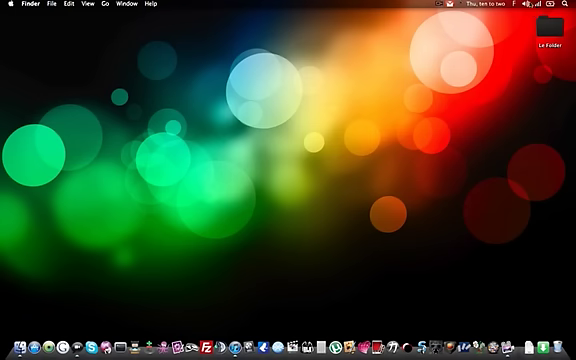
# Step: Check the Facebook notifications menu, dismiss it, and launch Stainless from the Dock
pyautogui.click(513, 4)
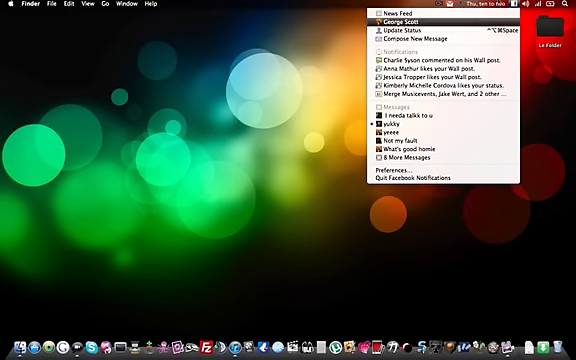
pyautogui.click(392, 285)
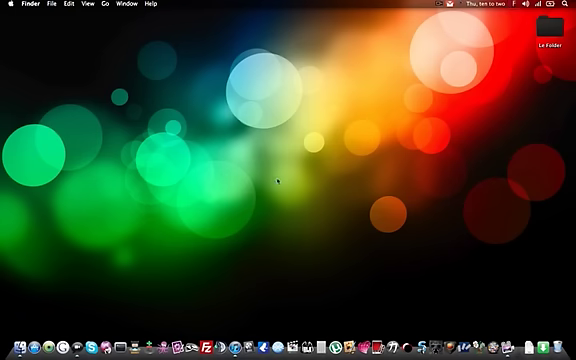
pyautogui.click(48, 347)
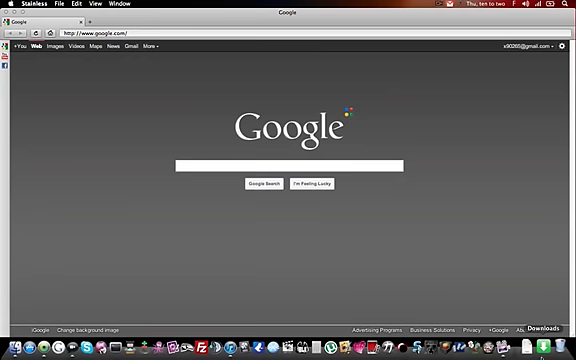
# Step: Open and close the Downloads stack's display options and the Text stack's document grid
pyautogui.click(541, 346)
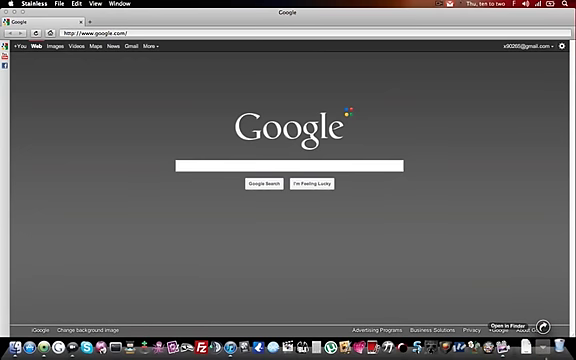
pyautogui.rightClick(541, 346)
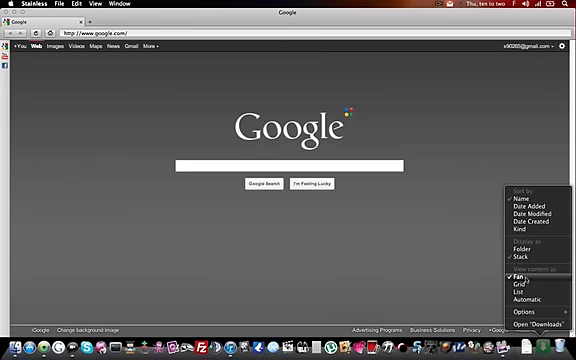
pyautogui.click(518, 276)
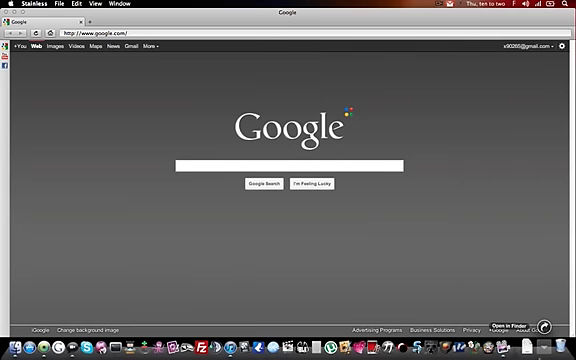
pyautogui.click(527, 347)
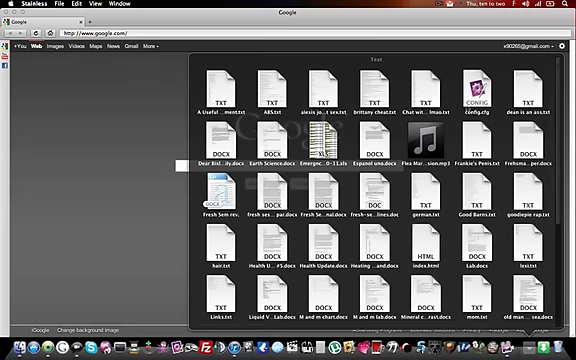
pyautogui.click(75, 130)
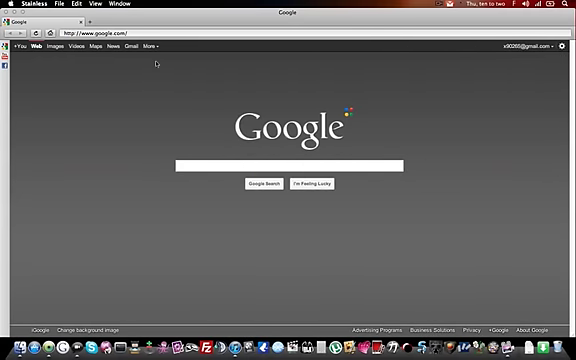
pyautogui.press('super+q')
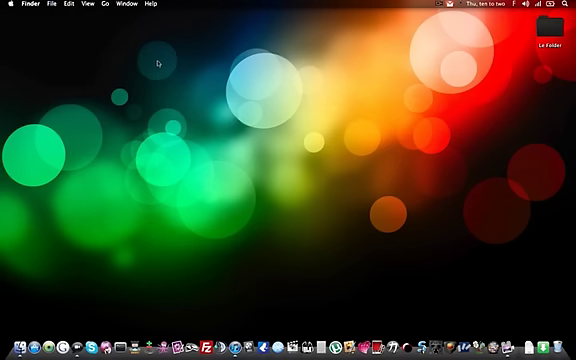